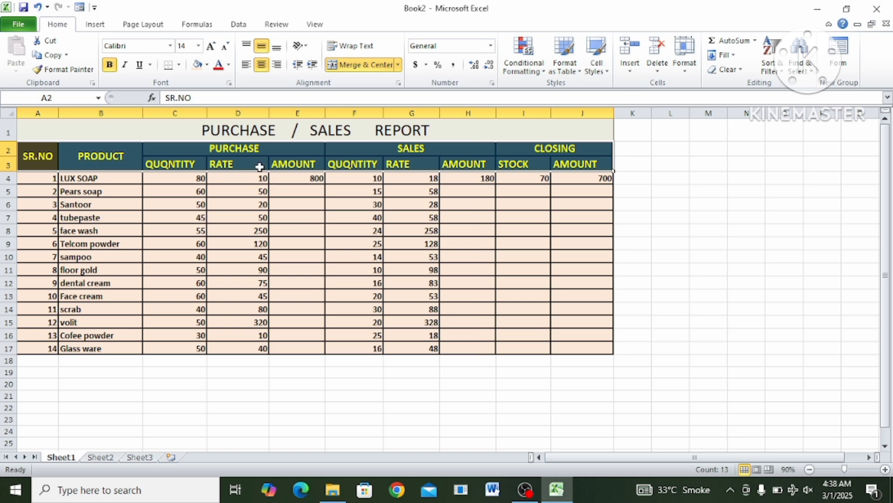
Step: Clear the existing purchase amount for LUX SOAP in cell E4
{"action": "left_click", "coordinate": [885, 470]}
{"action": "left_click", "coordinate": [885, 470]}
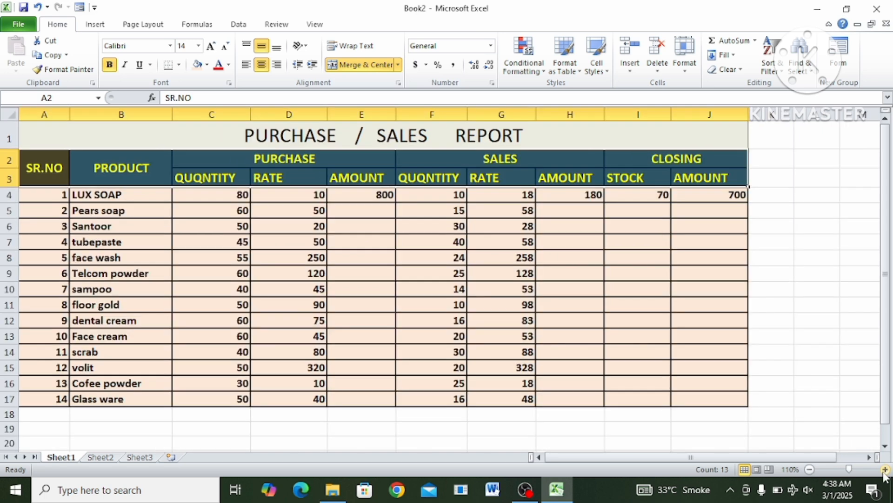
{"action": "left_click", "coordinate": [885, 470]}
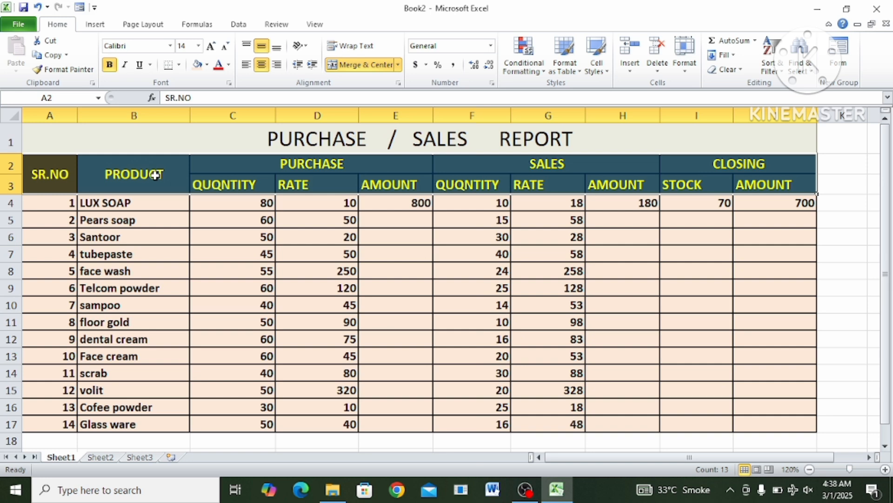
{"action": "left_click_drag", "start_coordinate": [147, 200], "coordinate": [139, 402]}
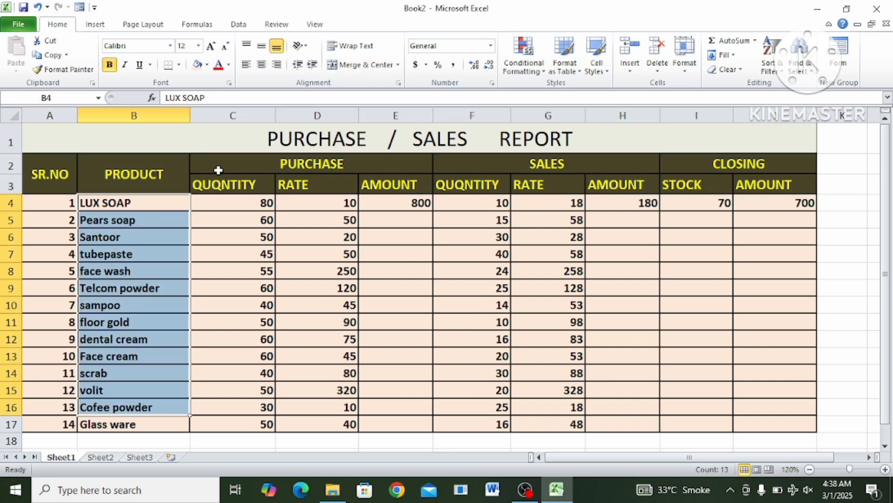
{"action": "left_click_drag", "start_coordinate": [230, 203], "coordinate": [255, 400]}
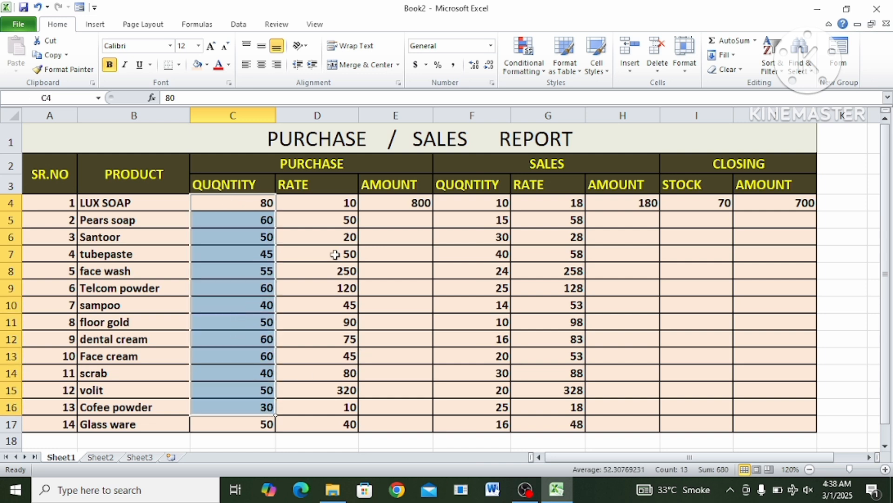
{"action": "left_click_drag", "start_coordinate": [330, 202], "coordinate": [335, 322]}
{"action": "left_click", "coordinate": [416, 201]}
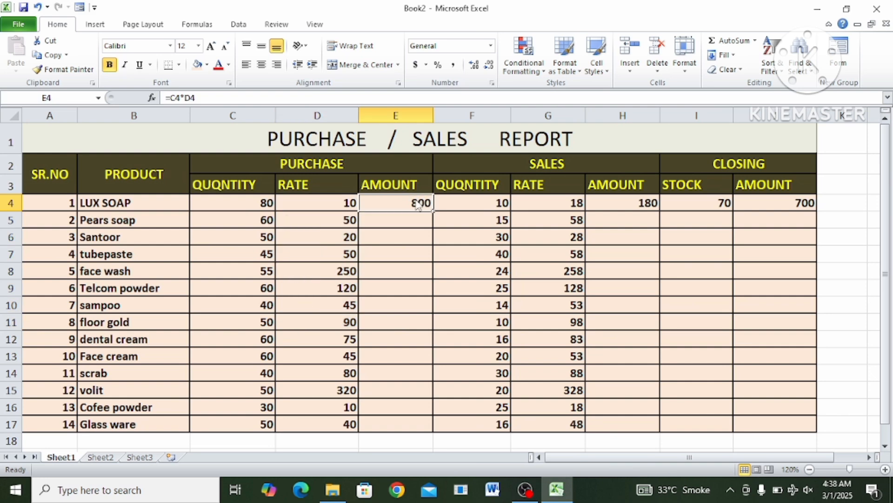
{"action": "key", "text": "Delete"}
{"action": "left_click", "coordinate": [533, 163]}
{"action": "left_click_drag", "start_coordinate": [533, 162], "coordinate": [514, 188]}
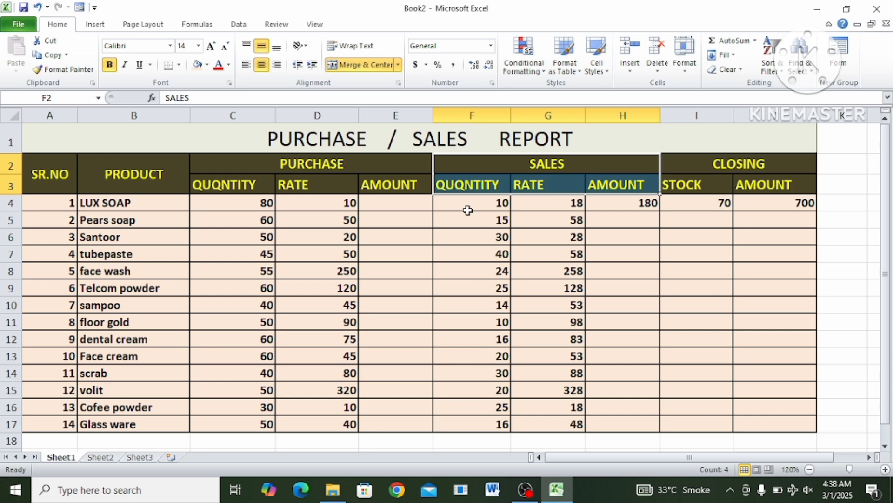
{"action": "left_click", "coordinate": [468, 210]}
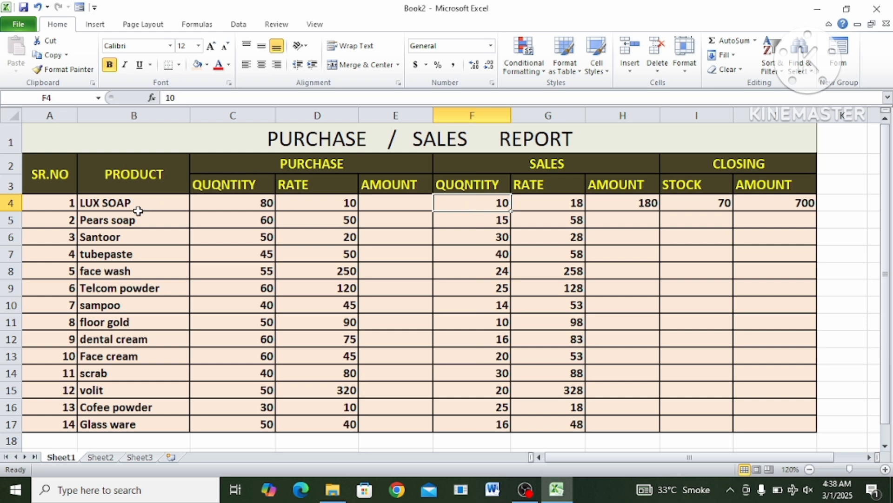
{"action": "left_click", "coordinate": [129, 203]}
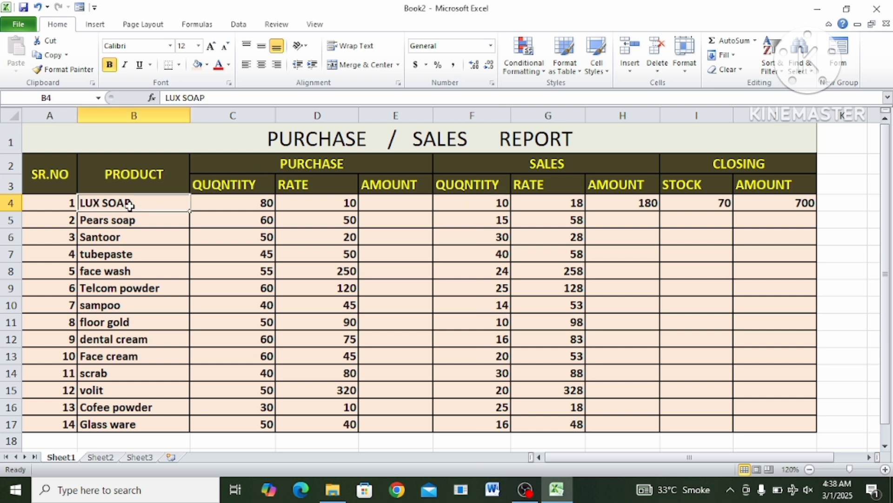
{"action": "left_click", "coordinate": [247, 203]}
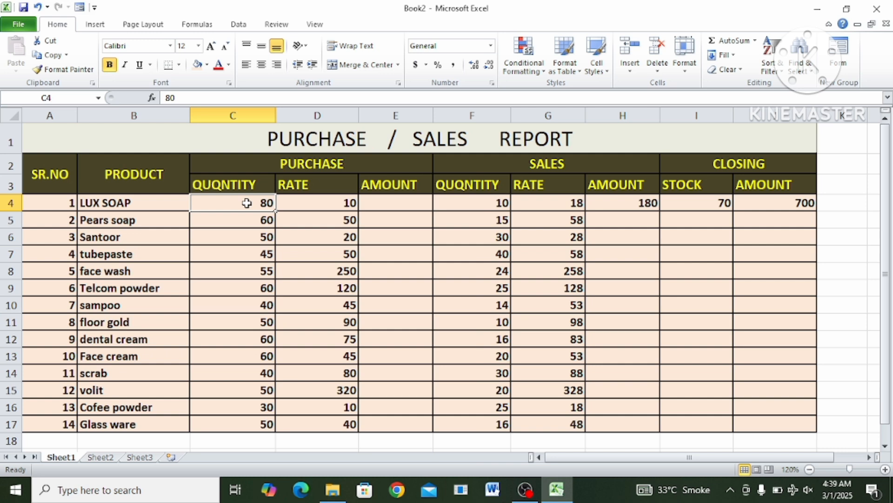
{"action": "left_click", "coordinate": [327, 203]}
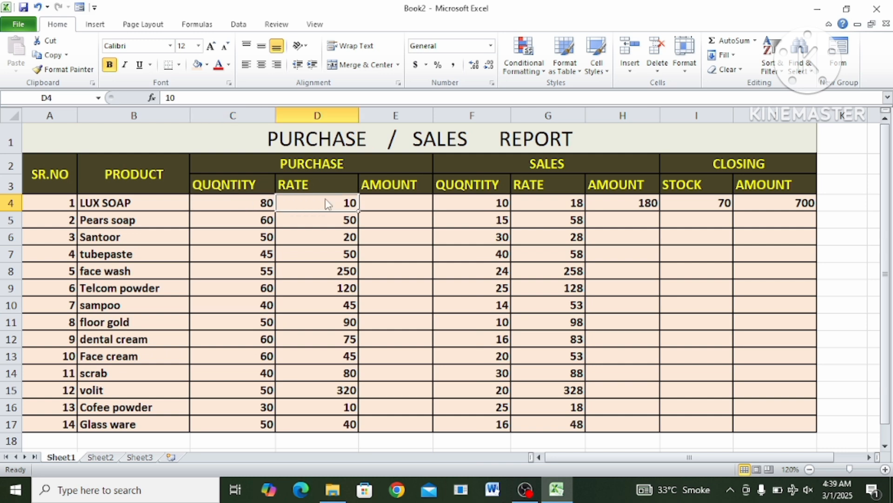
Step: Calculate the LUX SOAP purchase amount in E4 as quantity times rate with the formula =C4*D4
{"action": "left_click", "coordinate": [385, 202]}
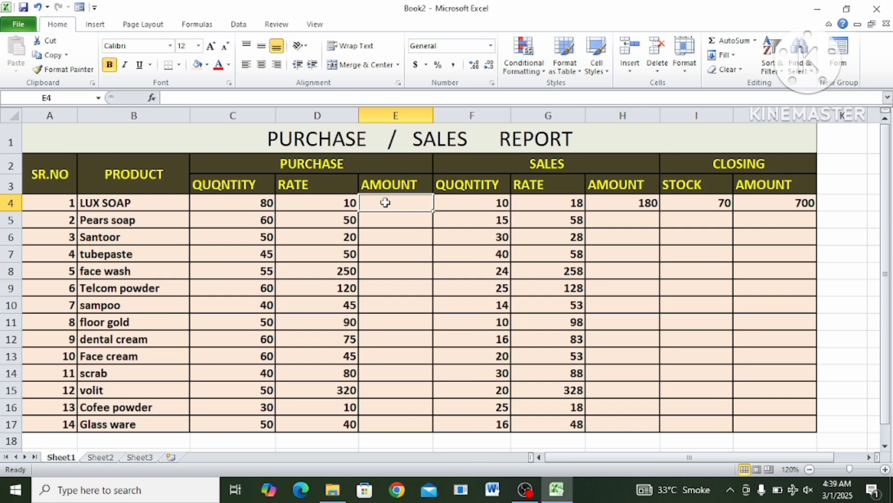
{"action": "type", "text": "="}
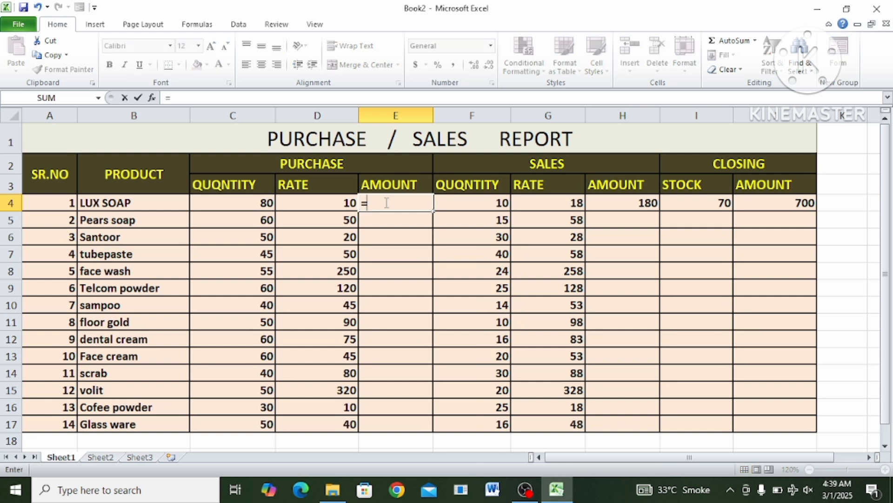
{"action": "left_click", "coordinate": [235, 203]}
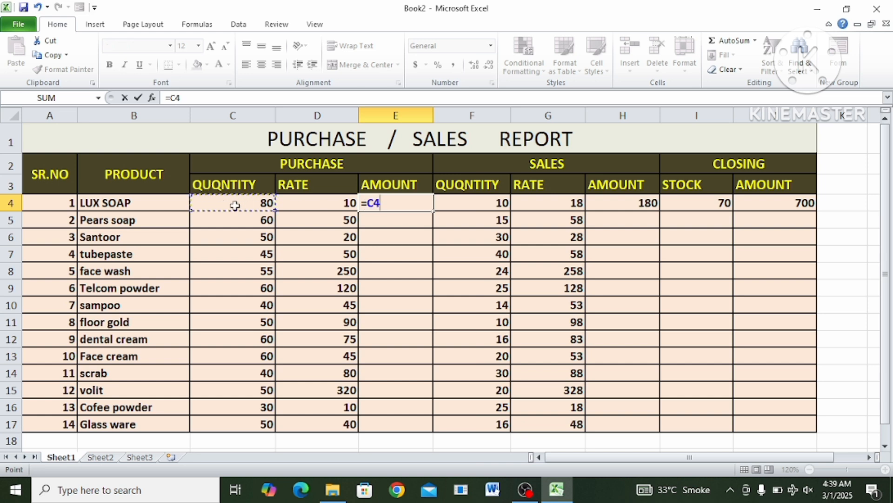
{"action": "type", "text": "*"}
{"action": "left_click", "coordinate": [313, 205]}
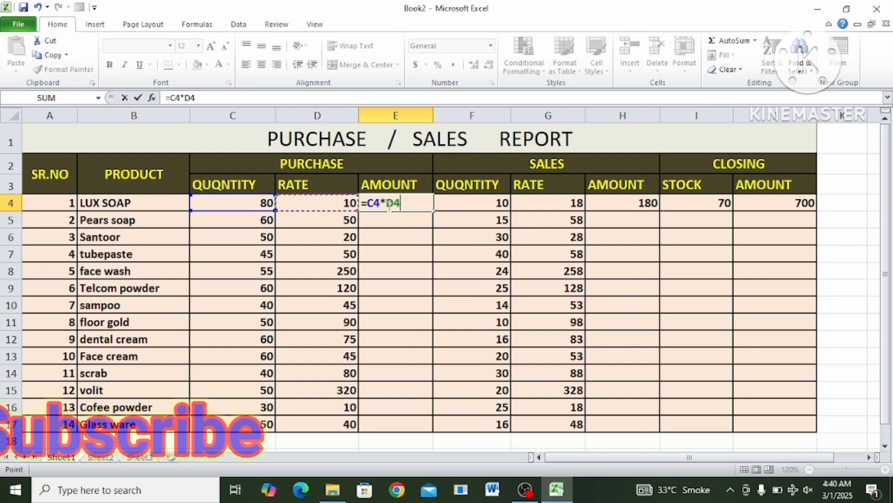
{"action": "key", "text": "Return"}
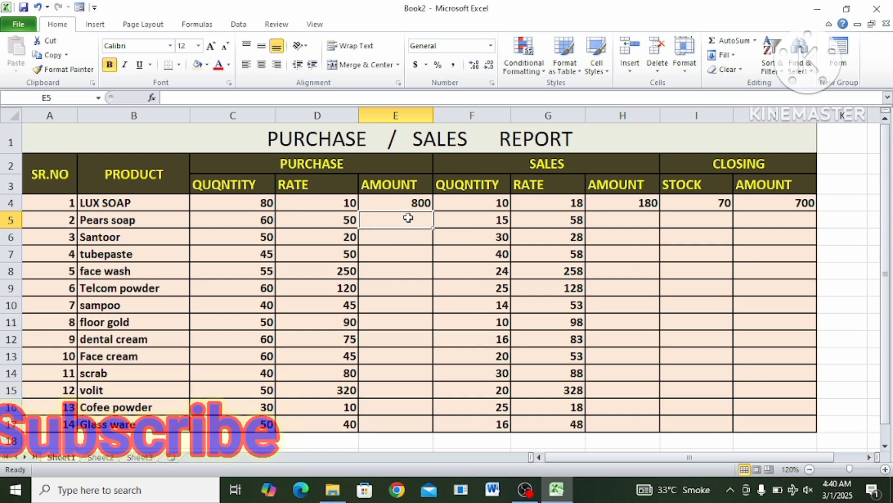
Step: Enter =C5*D5 in E5 for Pears soap, and fill the purchase amount formulas from E4:E5 down to E17
{"action": "type", "text": "="}
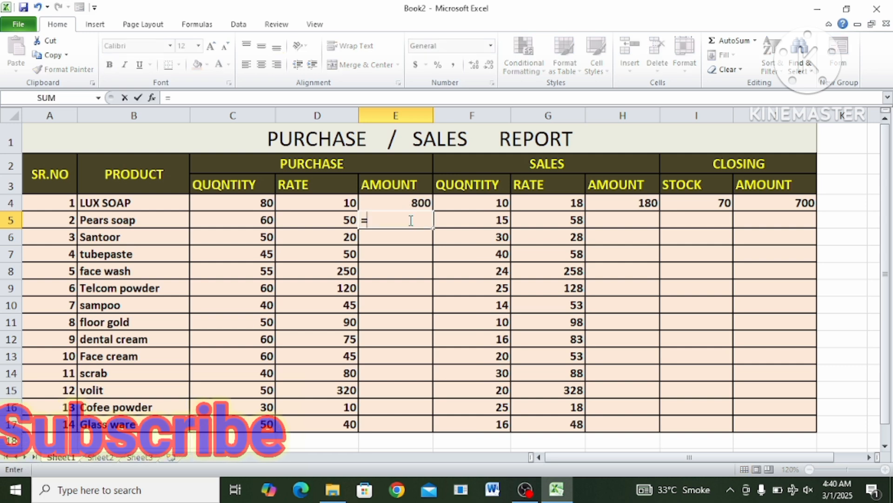
{"action": "left_click", "coordinate": [257, 224]}
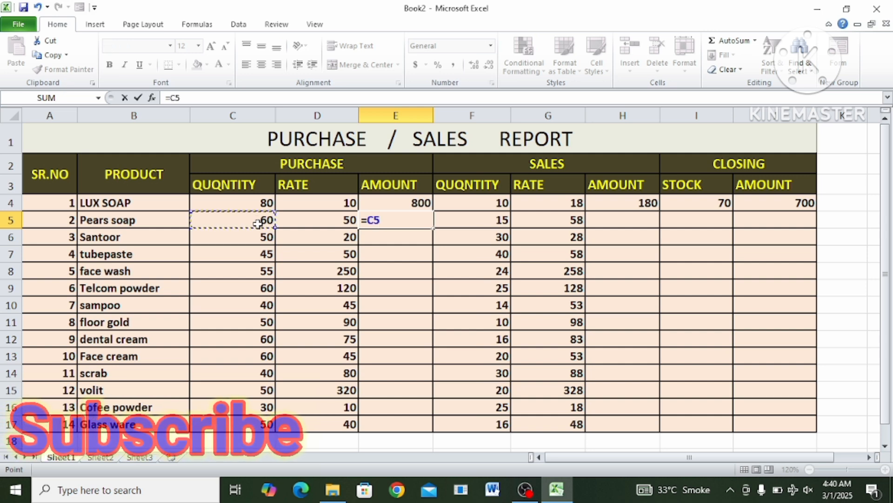
{"action": "type", "text": "*"}
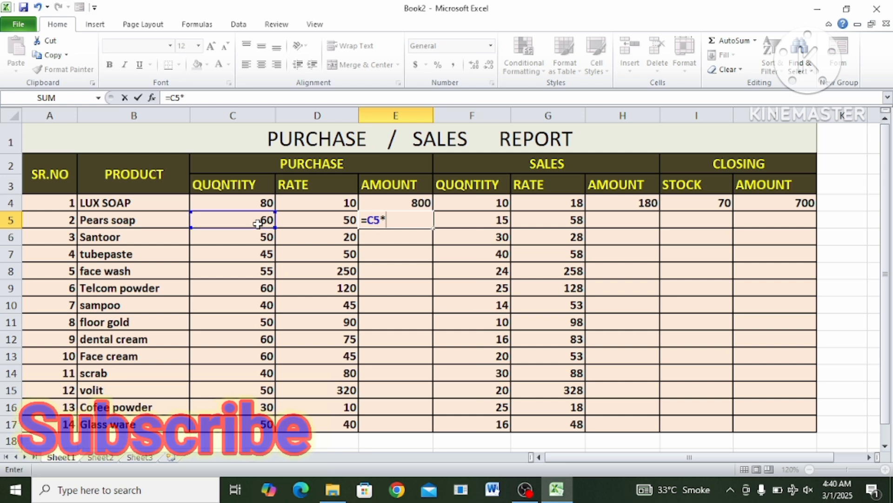
{"action": "left_click", "coordinate": [311, 219]}
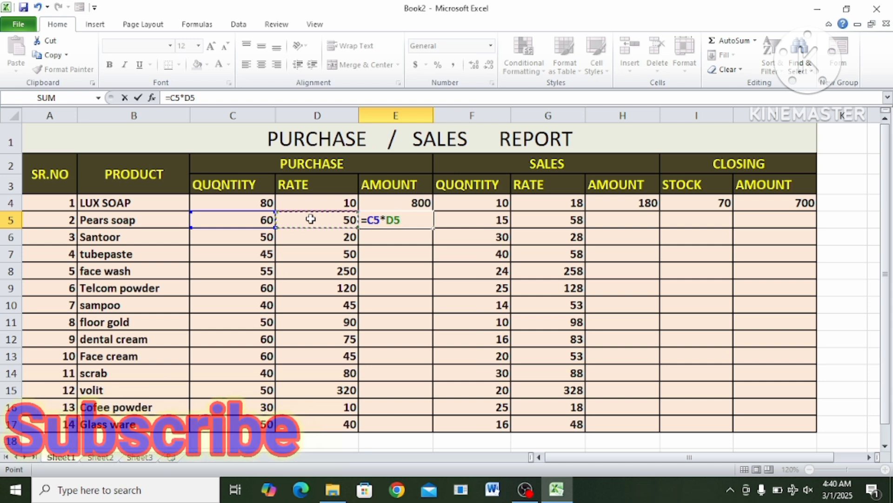
{"action": "key", "text": "Return"}
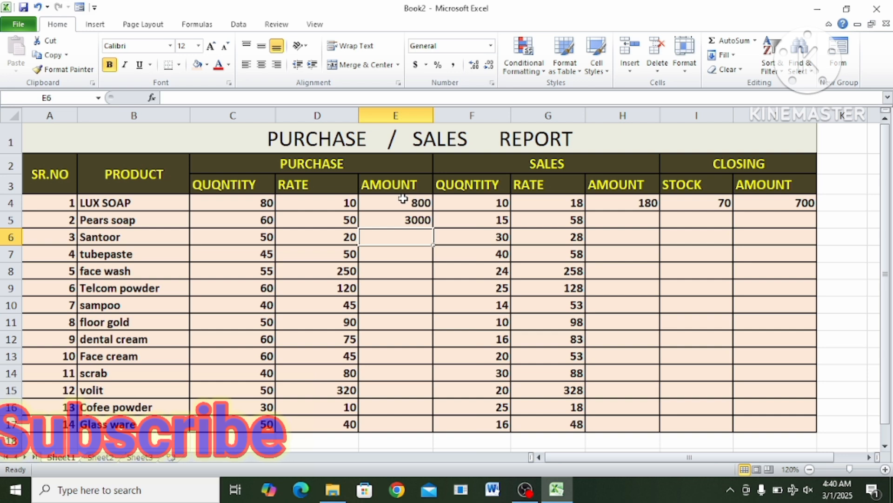
{"action": "left_click_drag", "start_coordinate": [403, 202], "coordinate": [400, 218]}
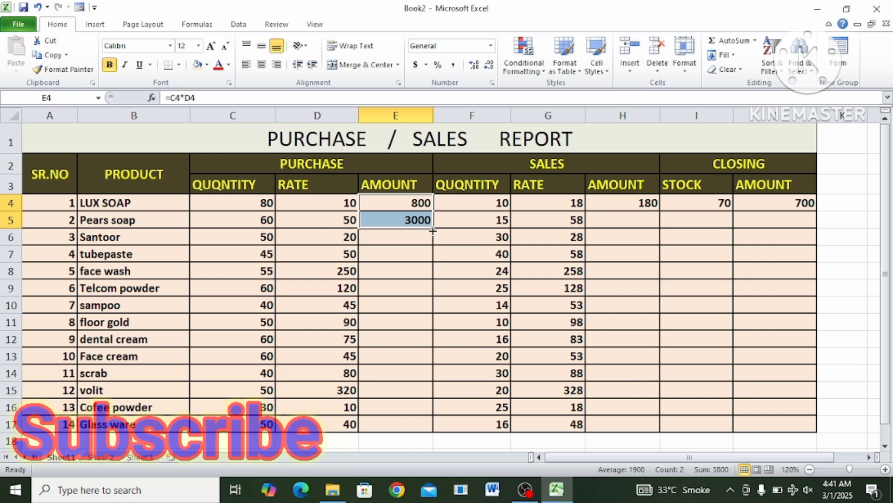
{"action": "left_click_drag", "start_coordinate": [432, 229], "coordinate": [431, 426]}
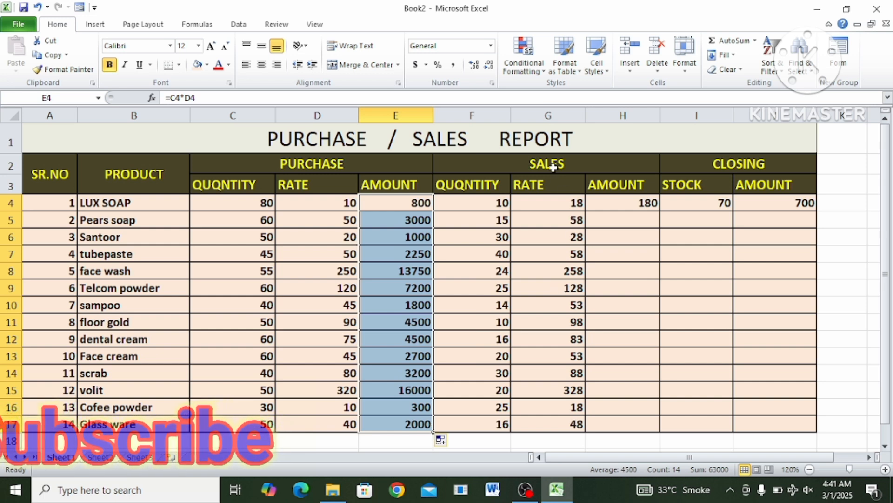
{"action": "left_click", "coordinate": [248, 202]}
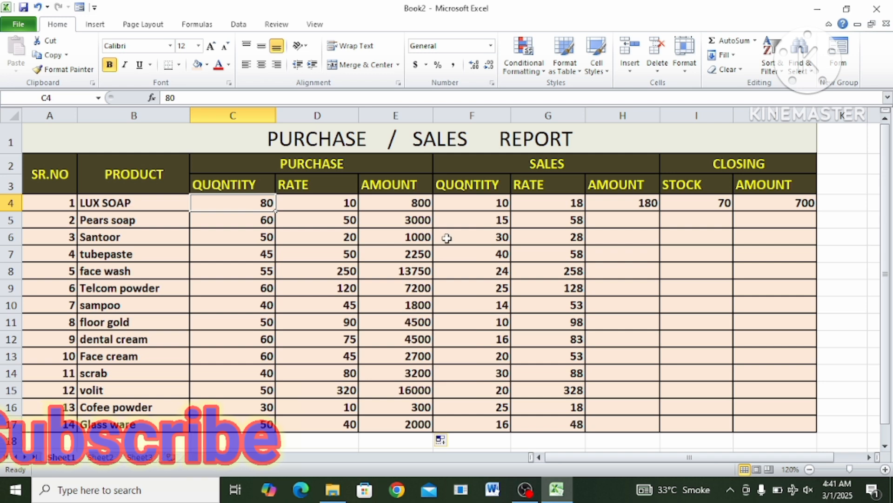
{"action": "left_click", "coordinate": [428, 210]}
{"action": "left_click", "coordinate": [427, 220]}
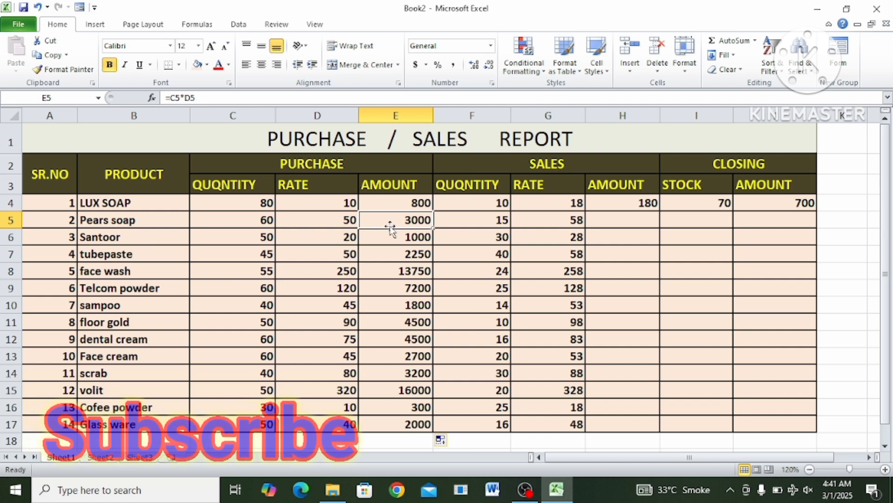
{"action": "left_click", "coordinate": [545, 168]}
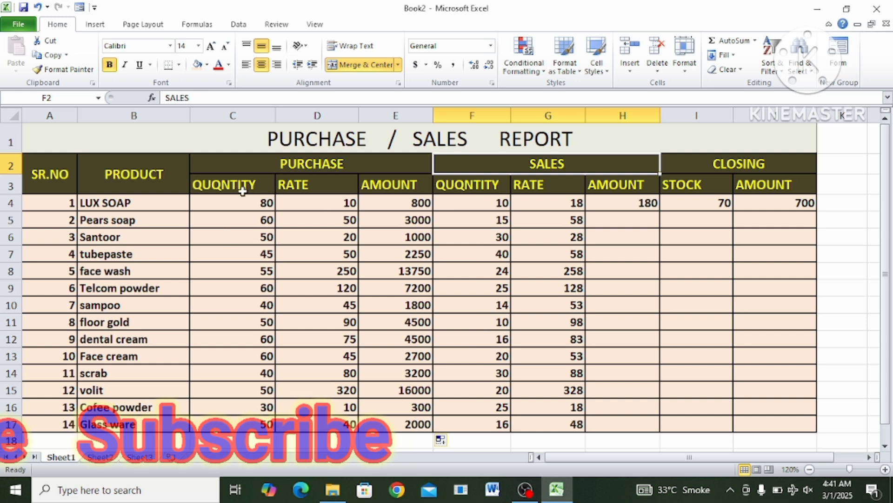
{"action": "left_click", "coordinate": [245, 201]}
{"action": "left_click", "coordinate": [250, 222]}
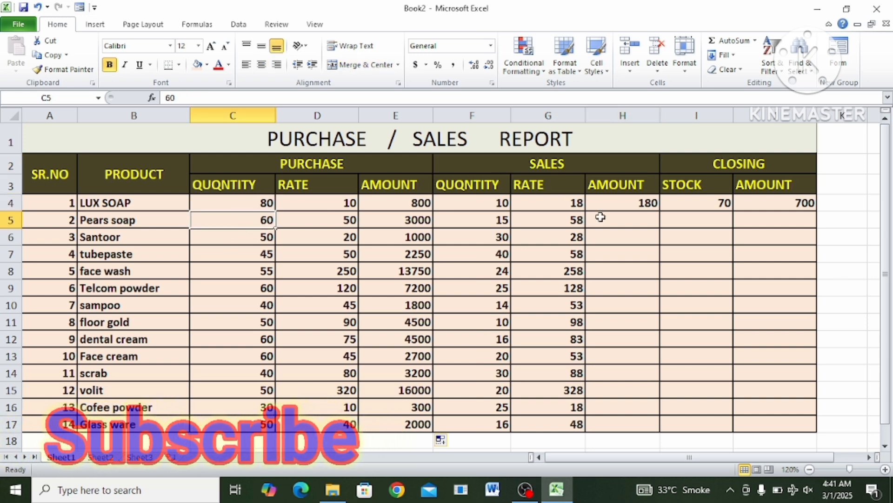
Step: Replace the LUX SOAP sales amount in H4 with the formula =F4*G4, multiplying sales quantity by sales rate
{"action": "left_click", "coordinate": [610, 202]}
{"action": "key", "text": "Delete"}
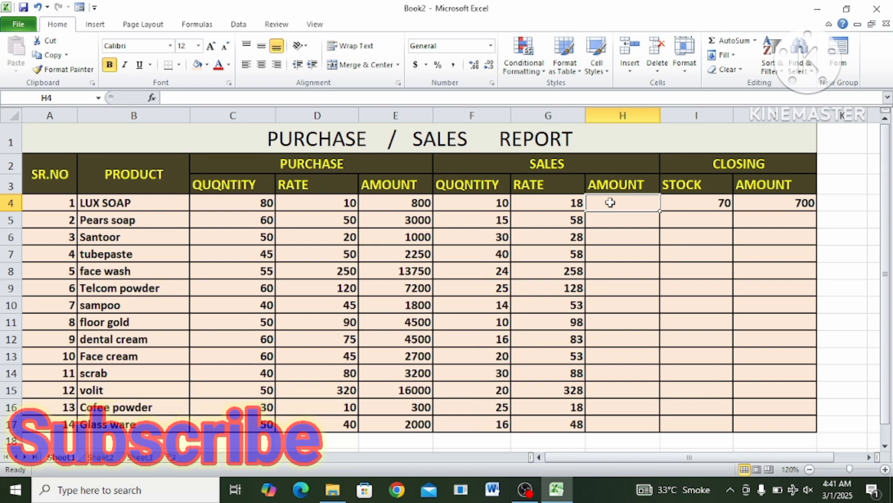
{"action": "type", "text": "="}
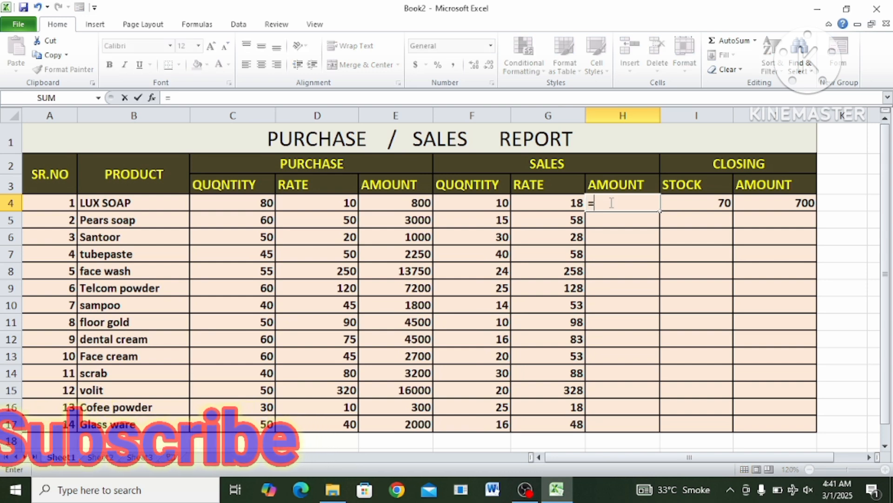
{"action": "left_click", "coordinate": [461, 200]}
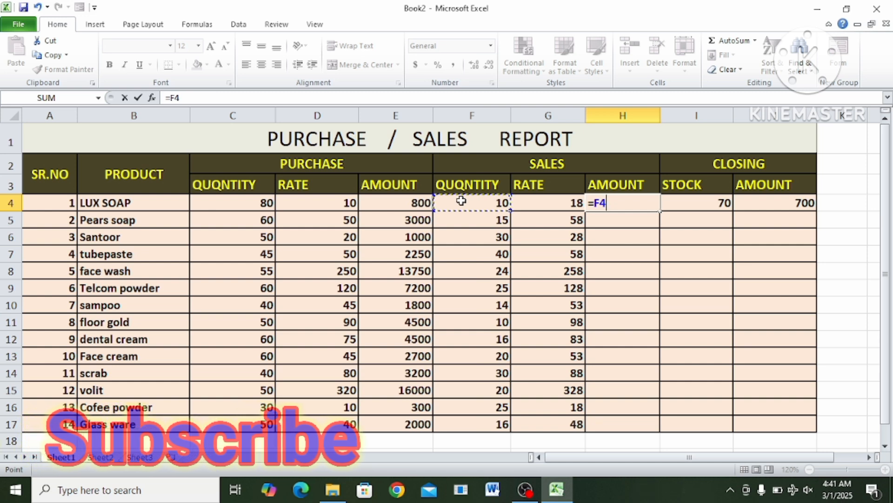
{"action": "type", "text": "*"}
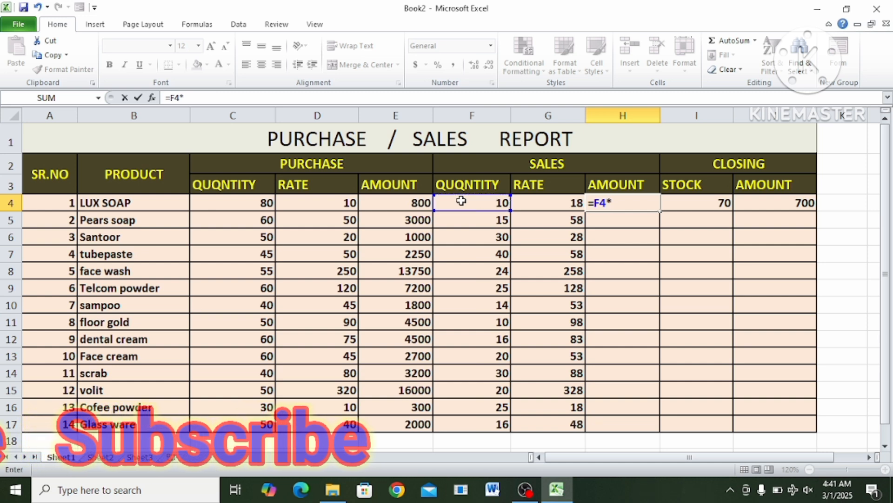
{"action": "left_click", "coordinate": [538, 205]}
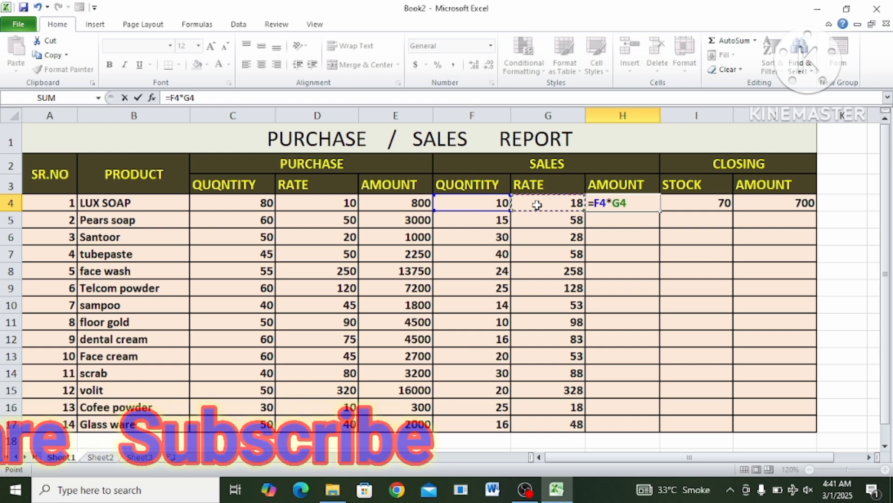
{"action": "key", "text": "Return"}
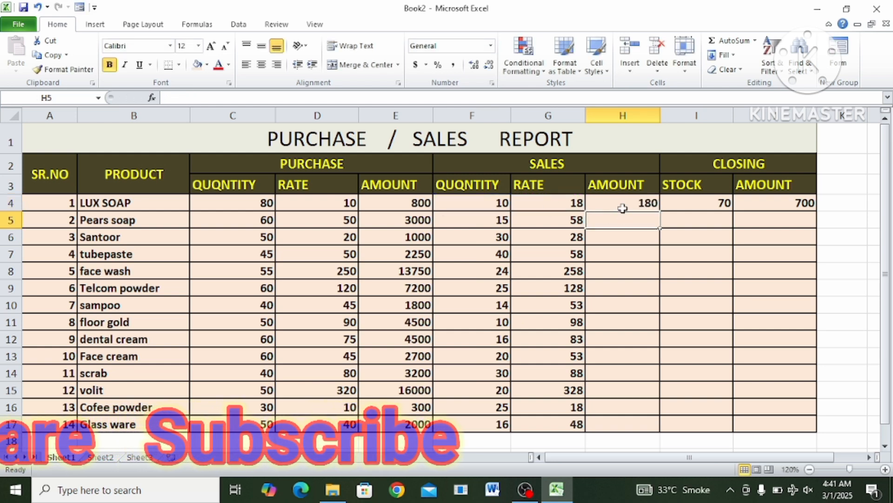